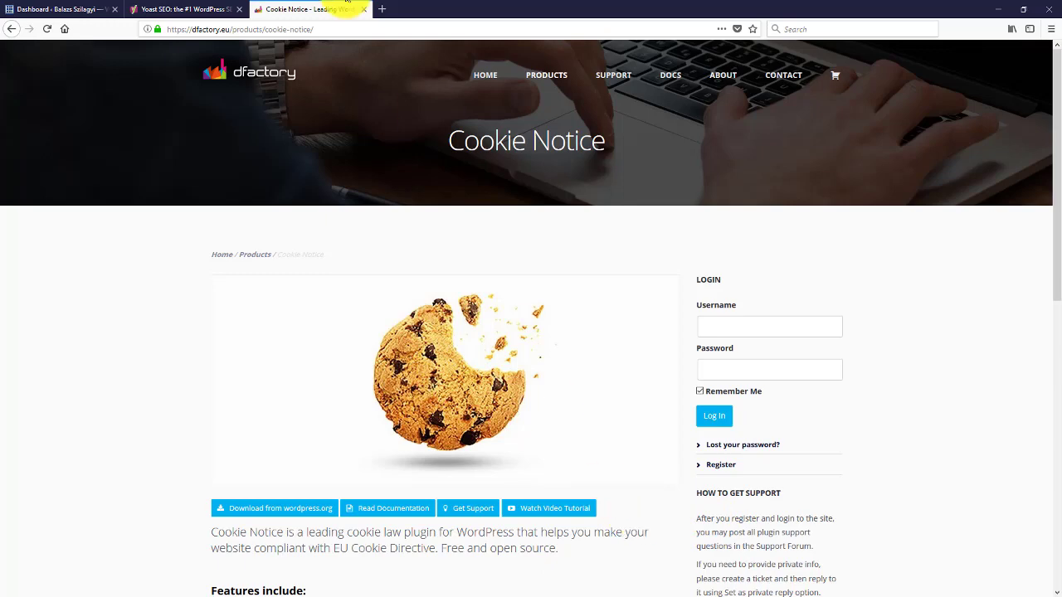
- Return to the WordPress dashboard and open the page for adding new plugins
click(33, 8)
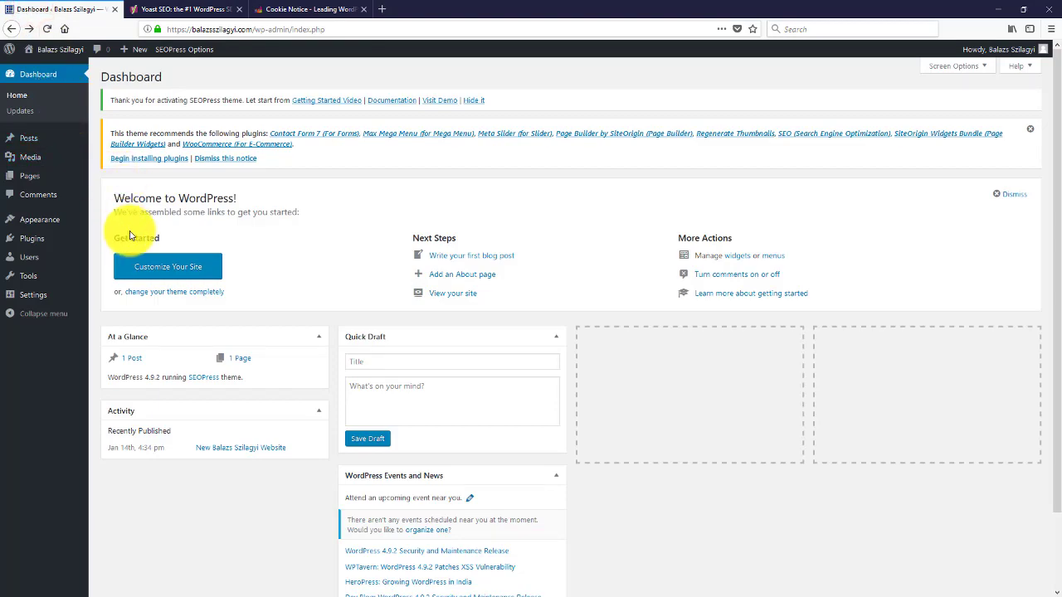
mouse_move(33, 240)
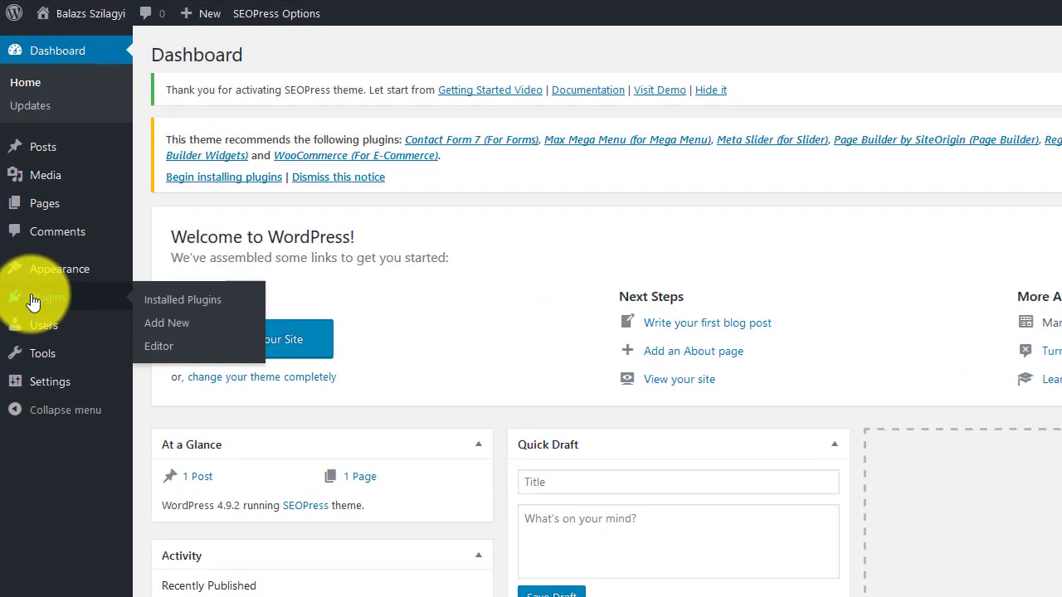
click(213, 335)
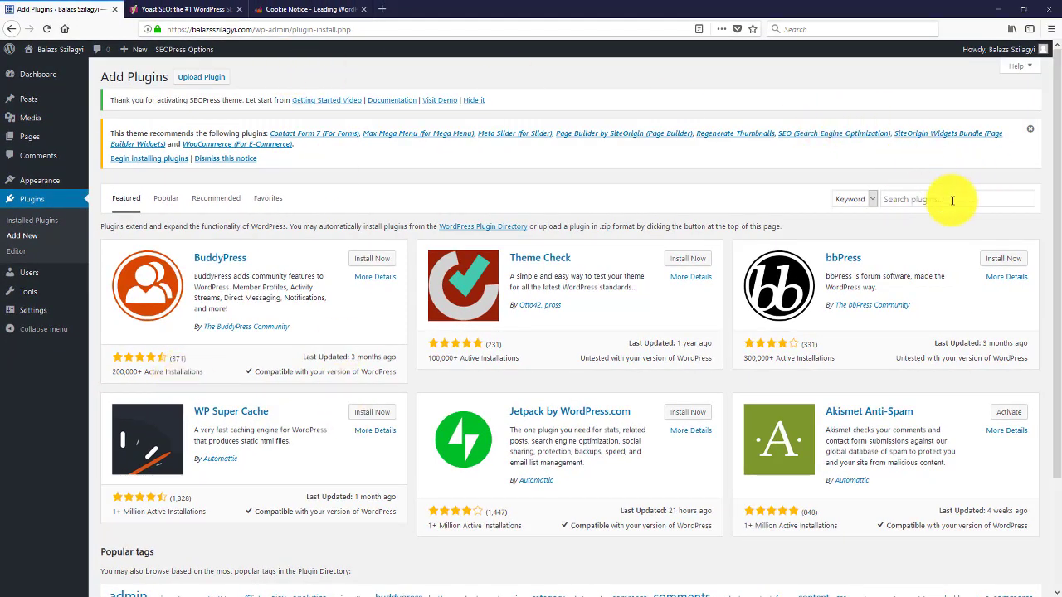
click(903, 202)
- Copy the plugin name "Cookie Notice" from the dFactory product page and search for it among the WordPress plugins
click(278, 11)
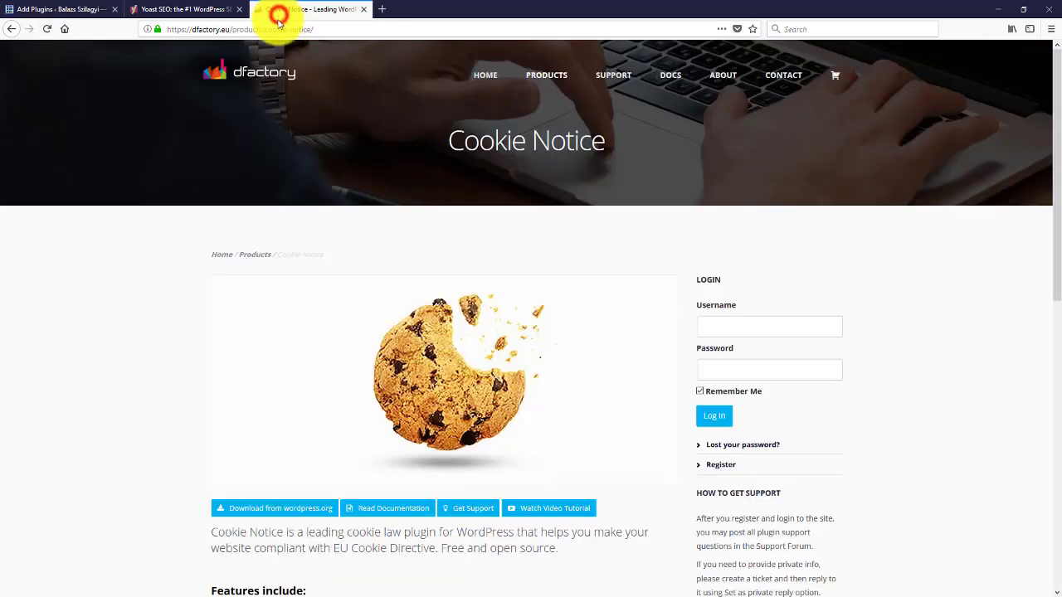
drag(445, 142, 636, 147)
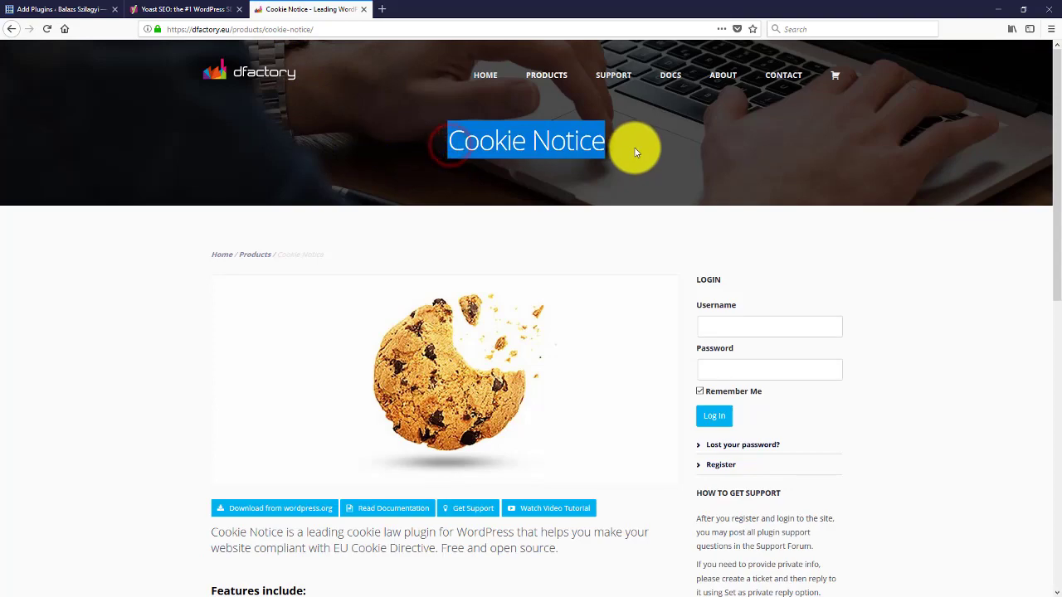
key(ctrl+c)
click(25, 9)
key(ctrl+v)
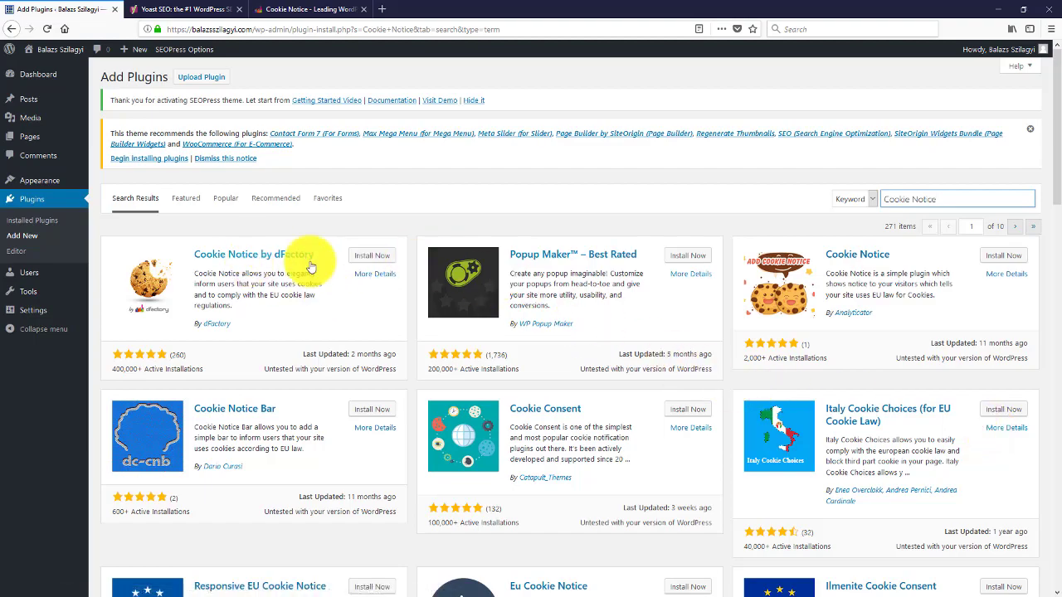
- Check the developer on the product page, and install and activate Cookie Notice by dFactory
click(282, 8)
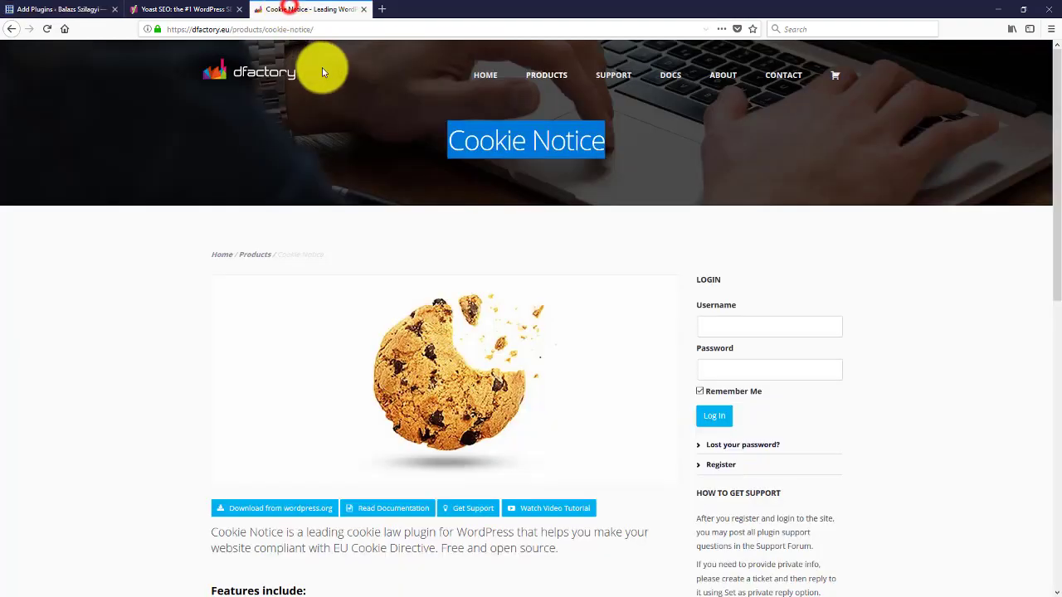
click(67, 9)
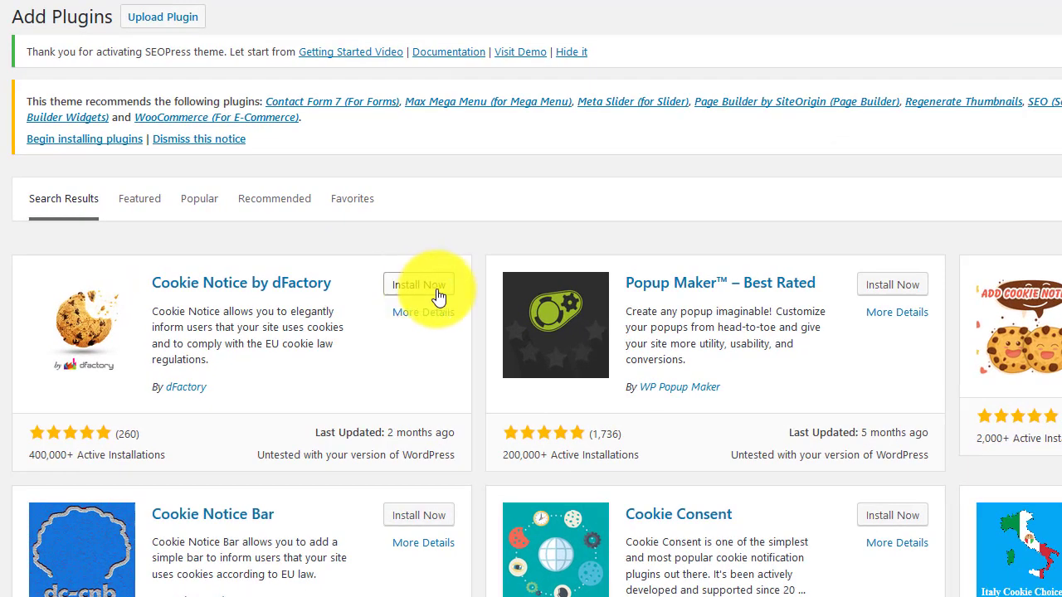
click(418, 285)
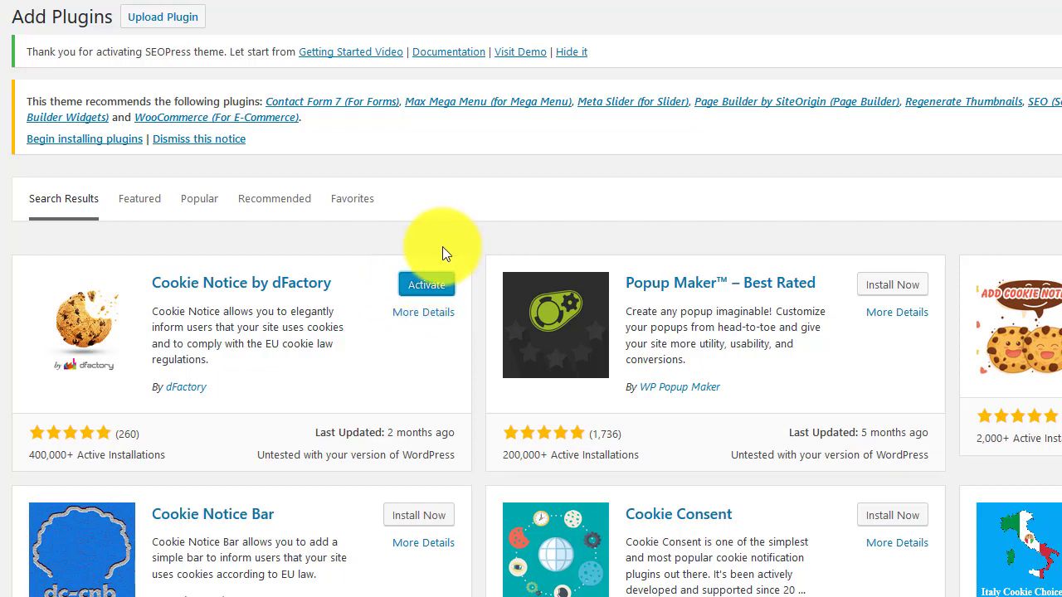
click(441, 286)
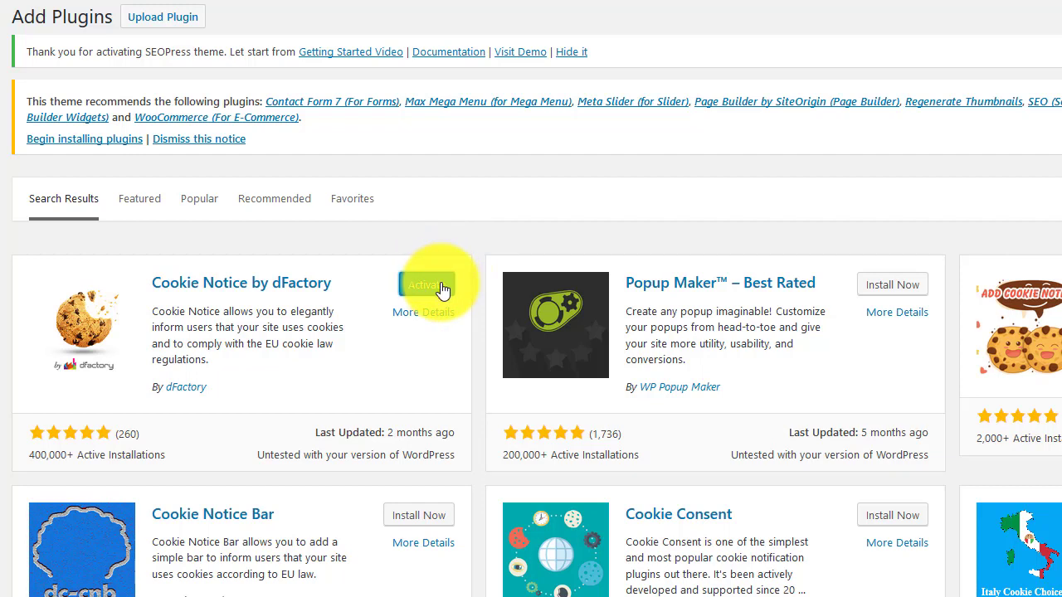
click(440, 284)
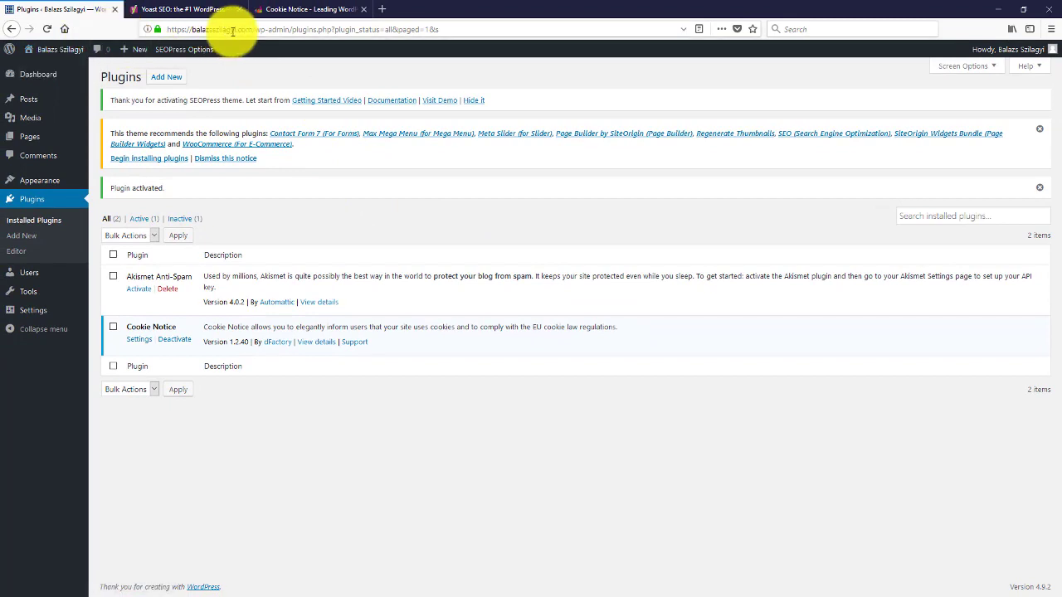
- Switch to Microsoft Edge, open the website's home page from its copied address, and accept the cookie notice
drag(254, 29, 166, 29)
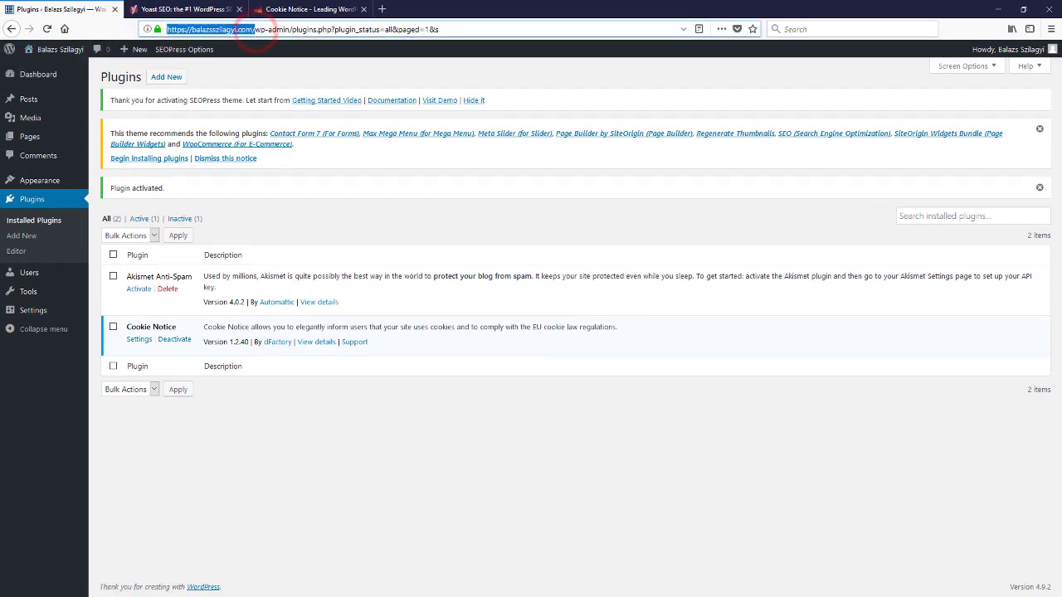
key(ctrl+c)
key(alt+Tab)
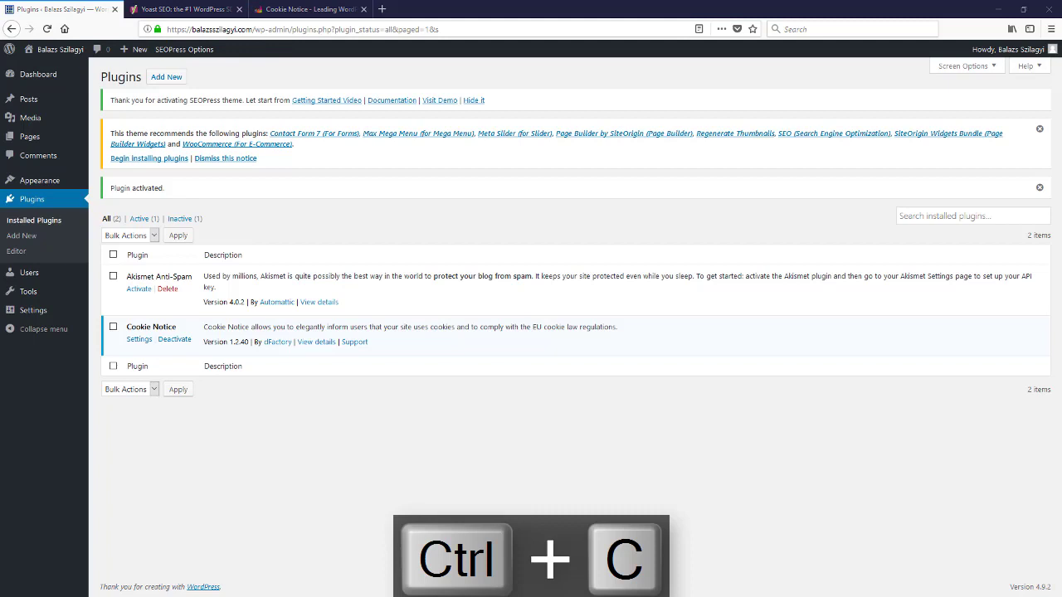
double_click(642, 34)
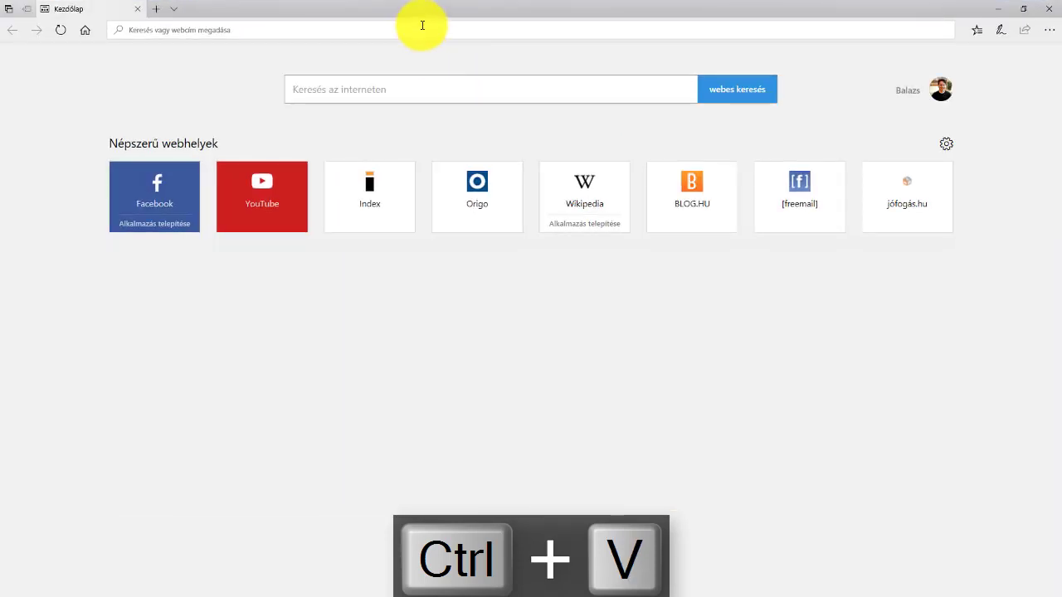
key(ctrl+v)
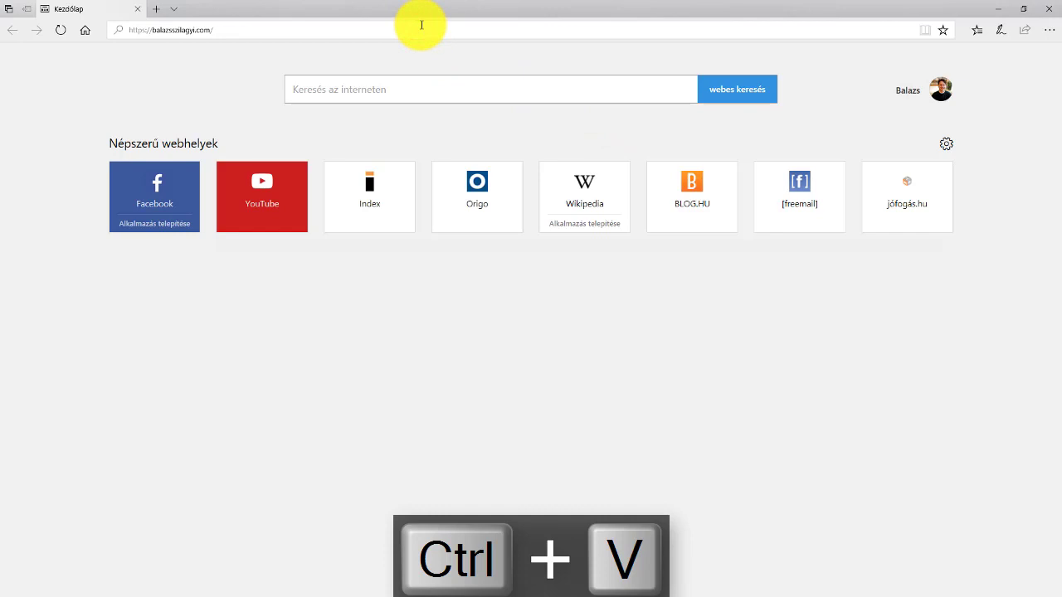
key(Return)
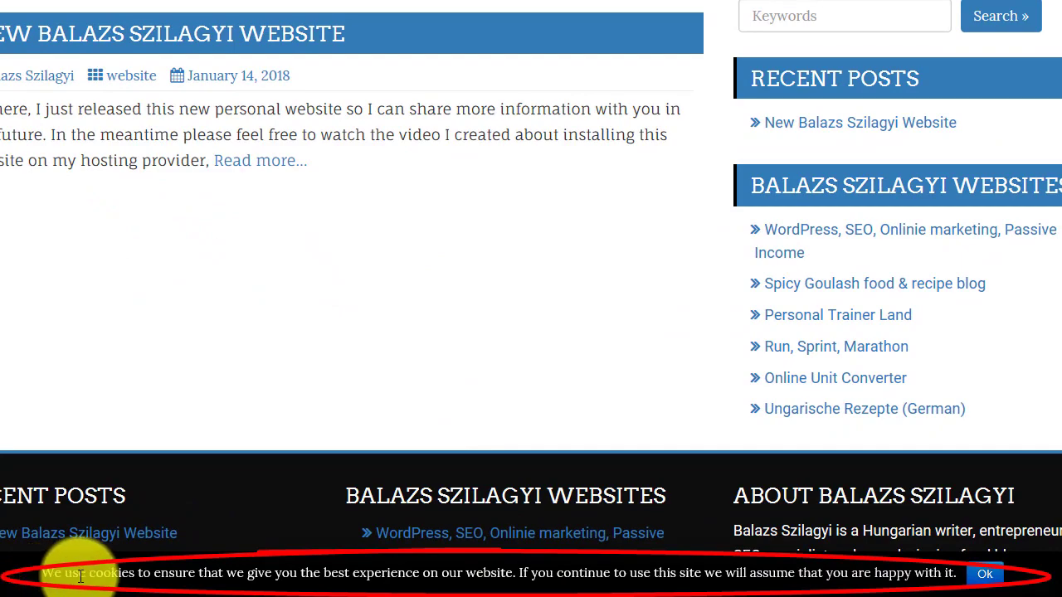
click(985, 574)
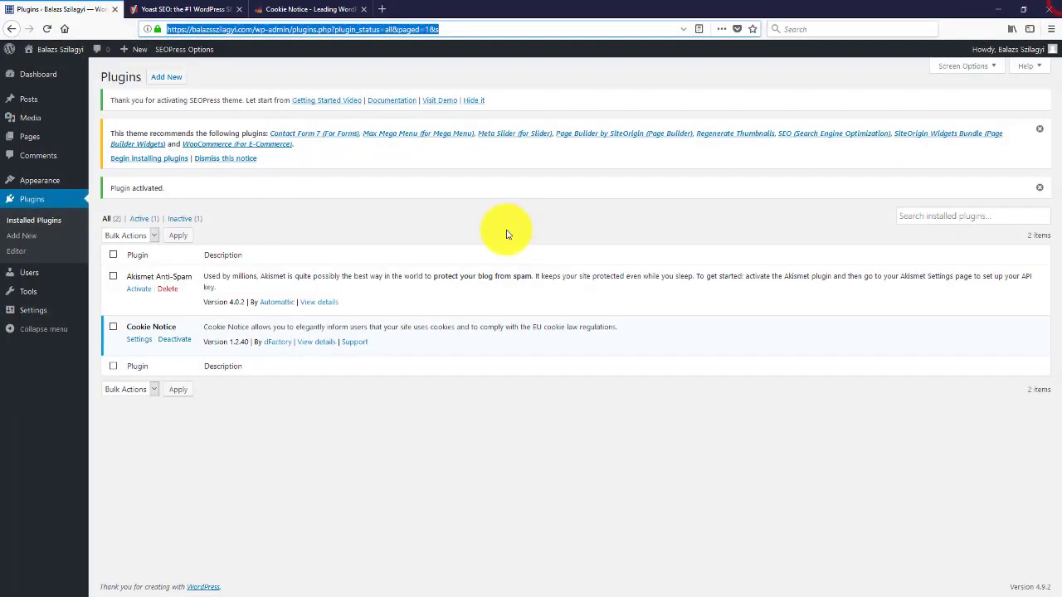
click(506, 233)
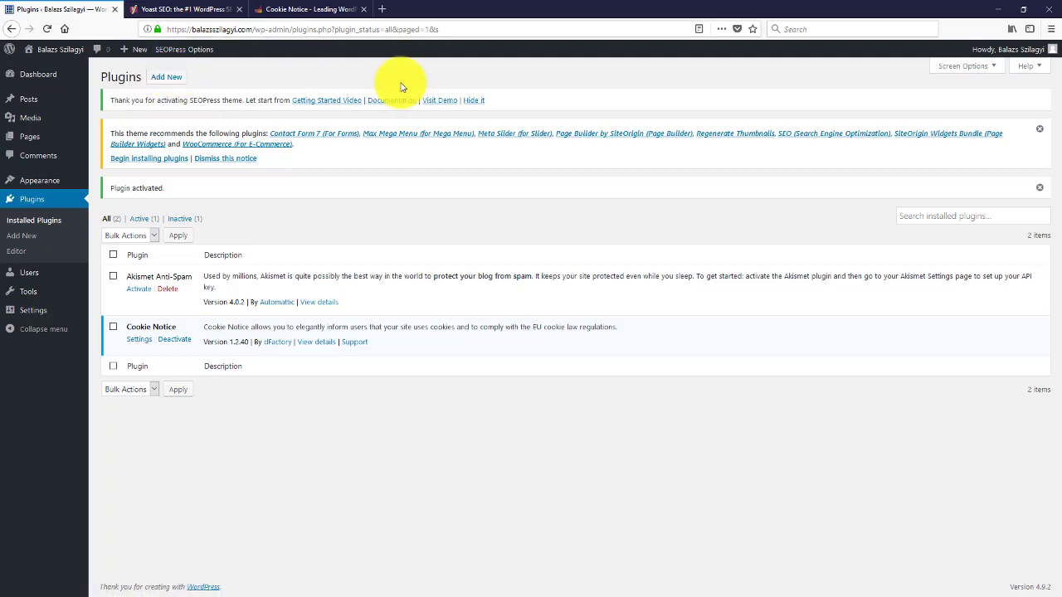
- Download Yoast SEO Free from the Yoast plugin page and save wordpress-seo.6.1.1 to the desktop
click(166, 9)
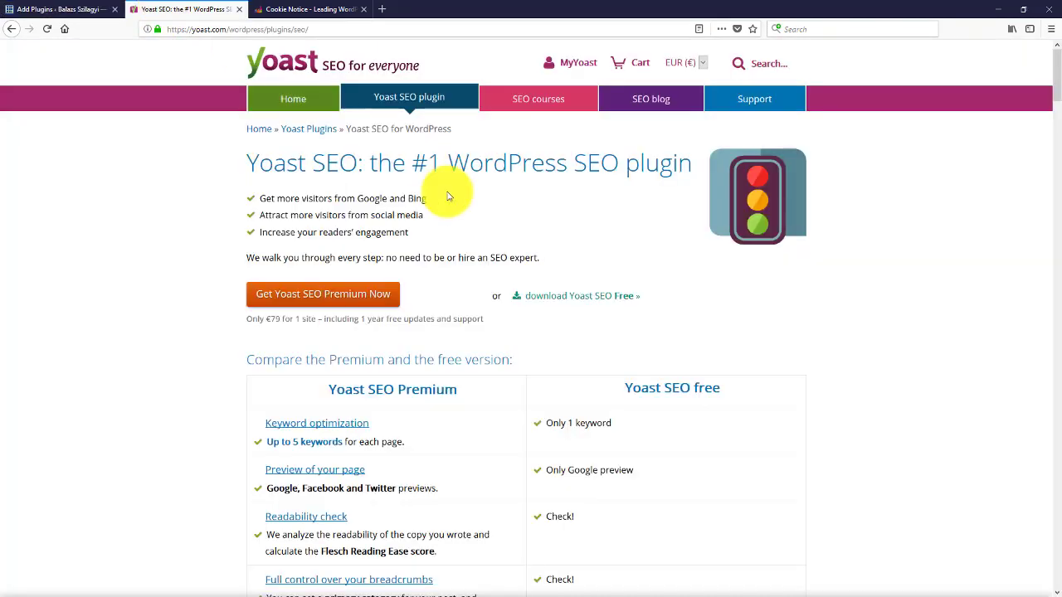
click(621, 299)
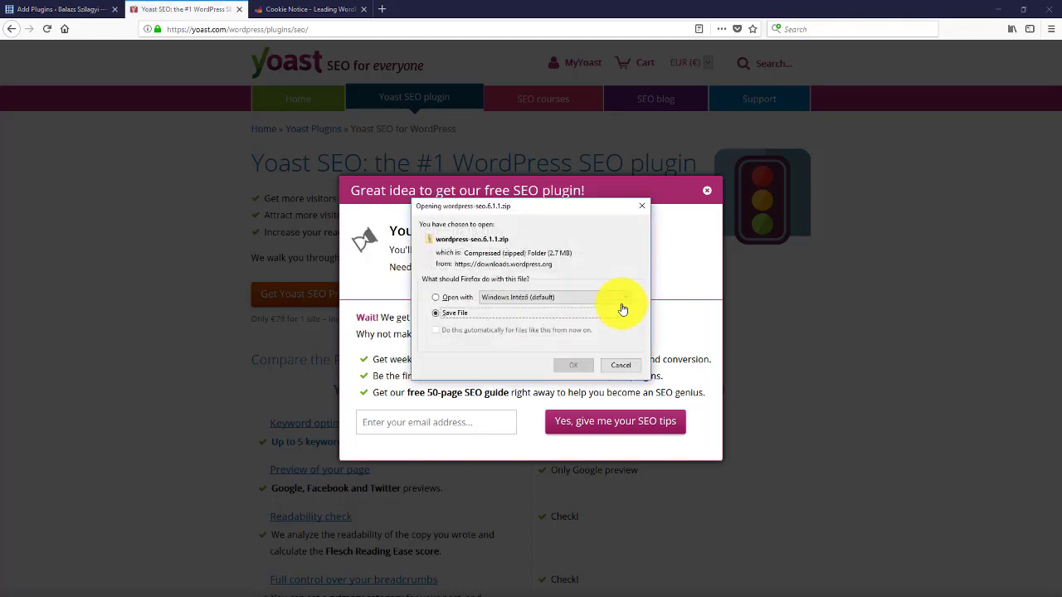
click(567, 365)
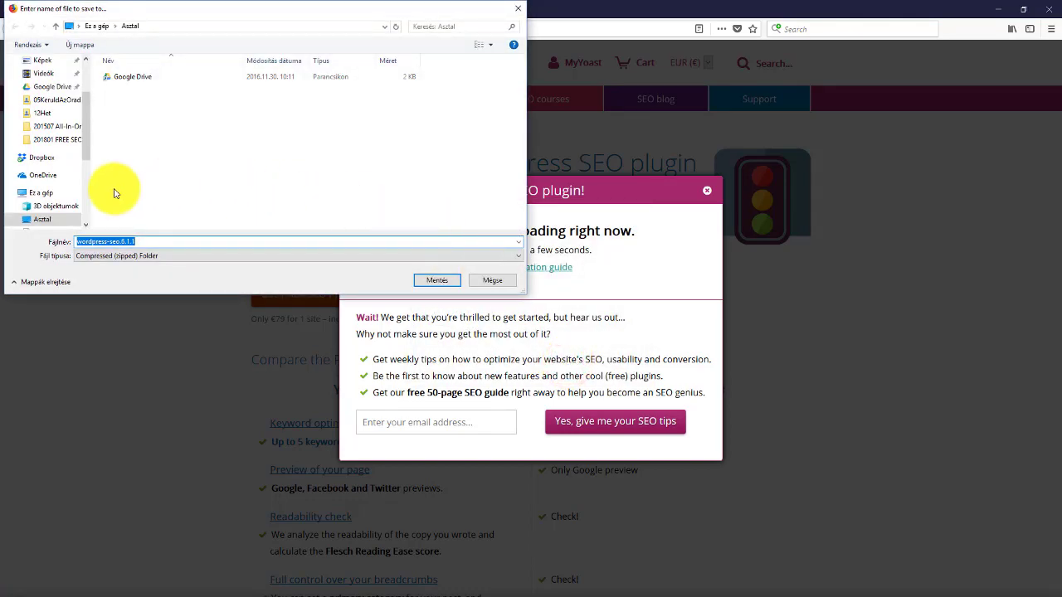
click(433, 279)
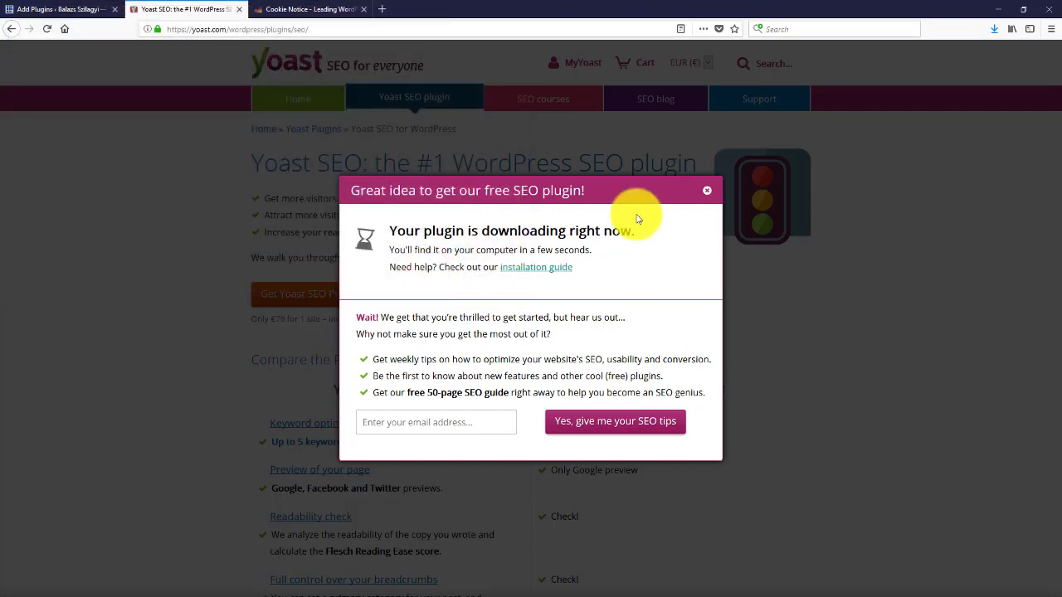
- Show the downloaded wordpress-seo.6.1.1 archive in its containing folder and select it
click(994, 30)
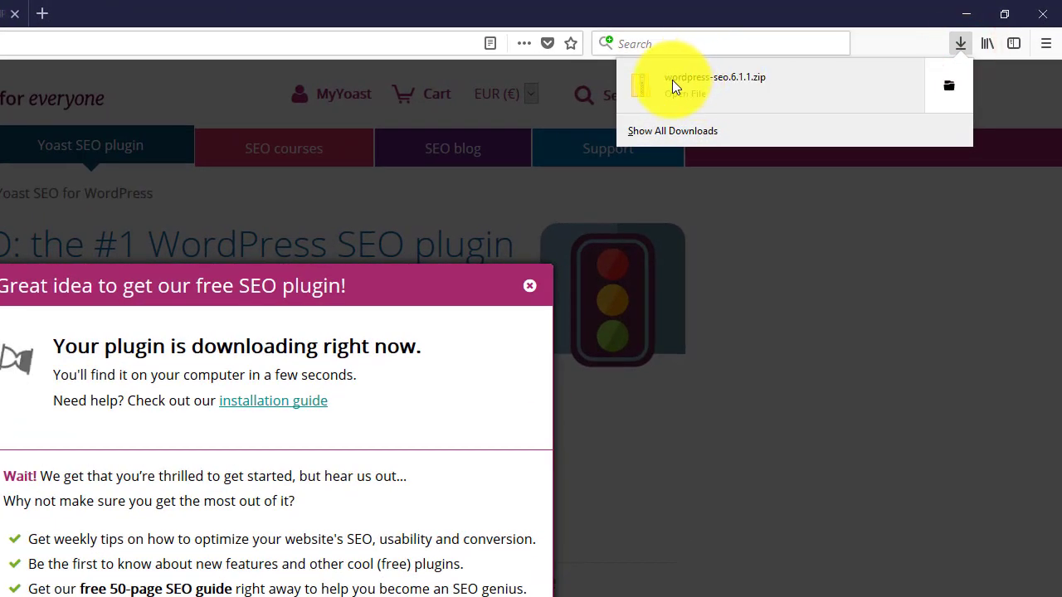
right_click(749, 84)
click(780, 96)
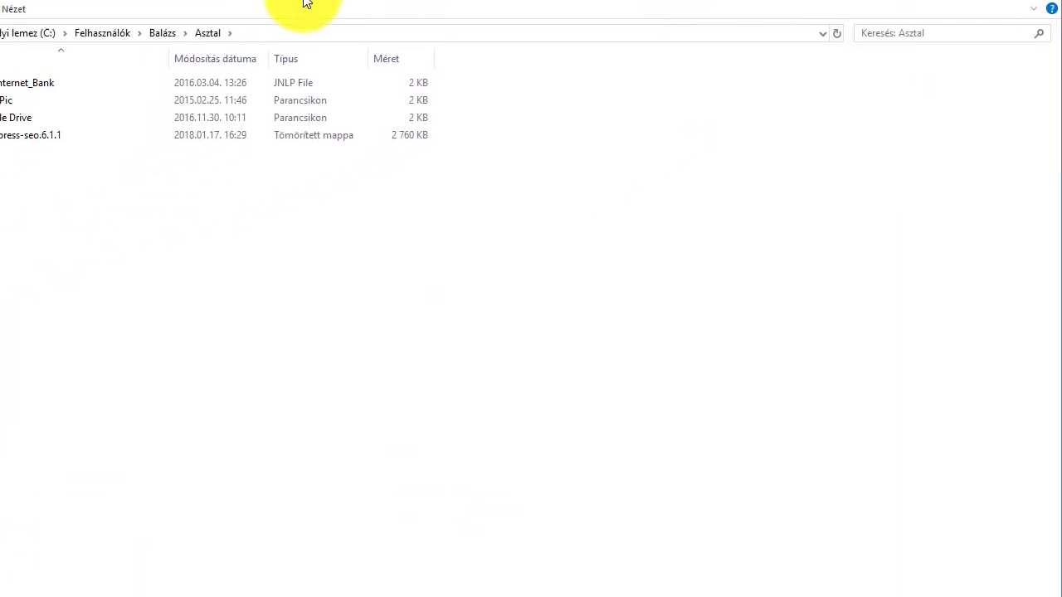
click(38, 136)
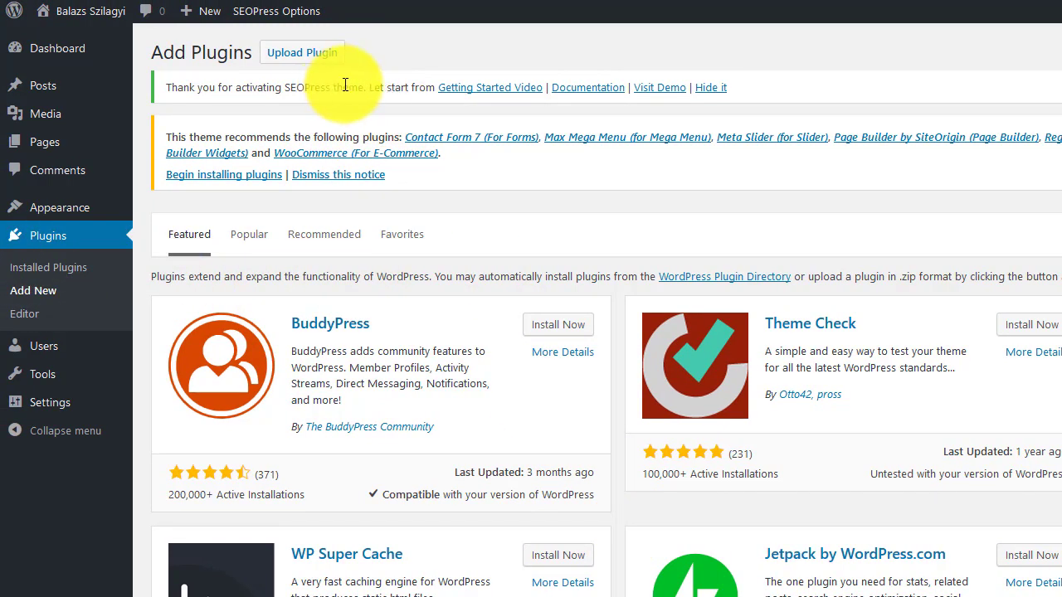
- Install a WordPress plugin by uploading wordpress-seo.6.1.1.zip from the desktop, and activate it
click(303, 54)
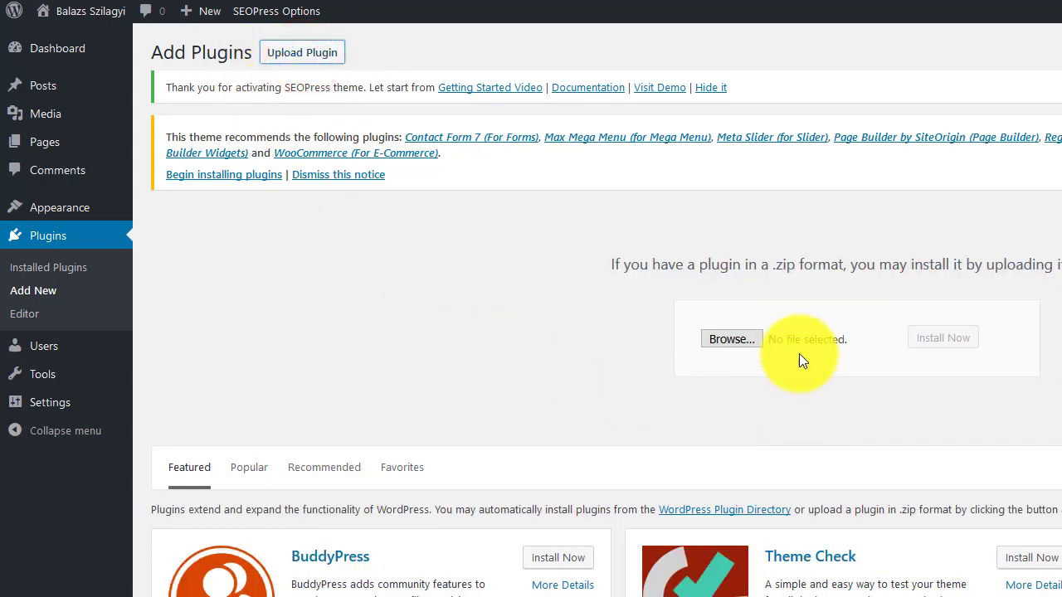
click(721, 338)
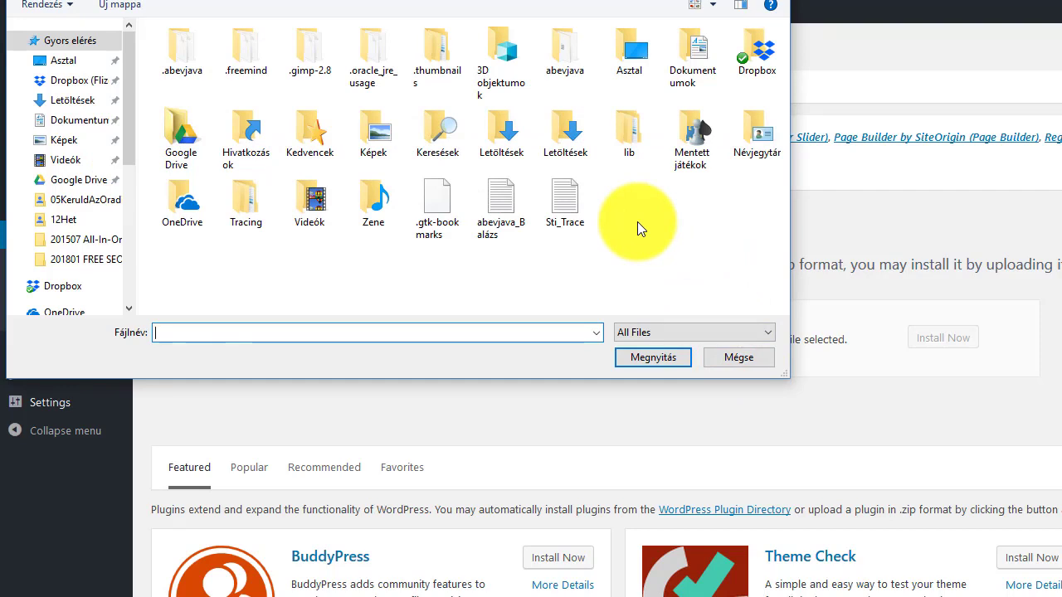
click(74, 59)
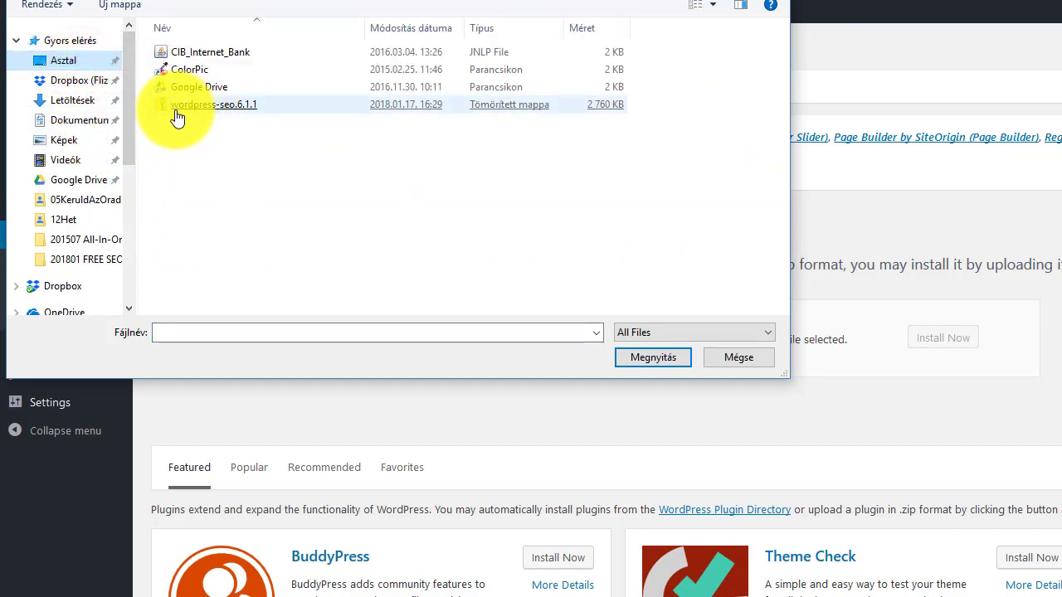
click(237, 118)
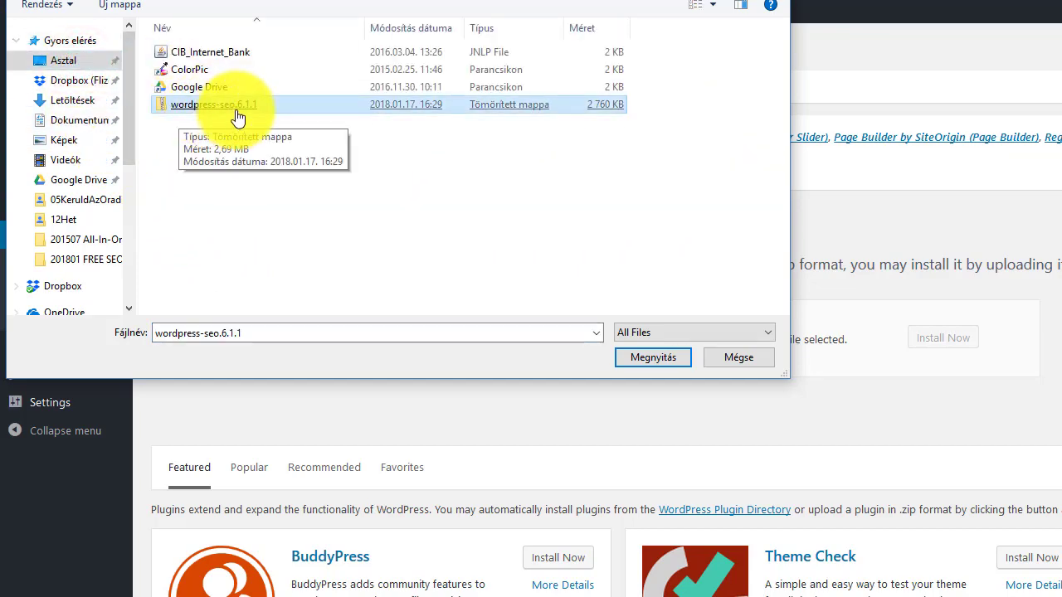
double_click(237, 114)
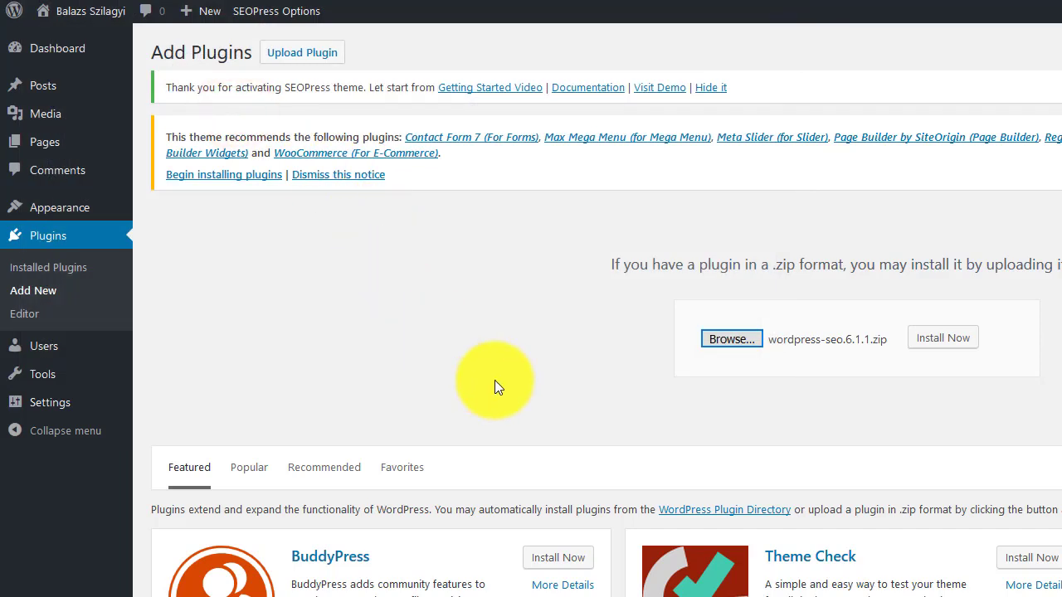
click(946, 338)
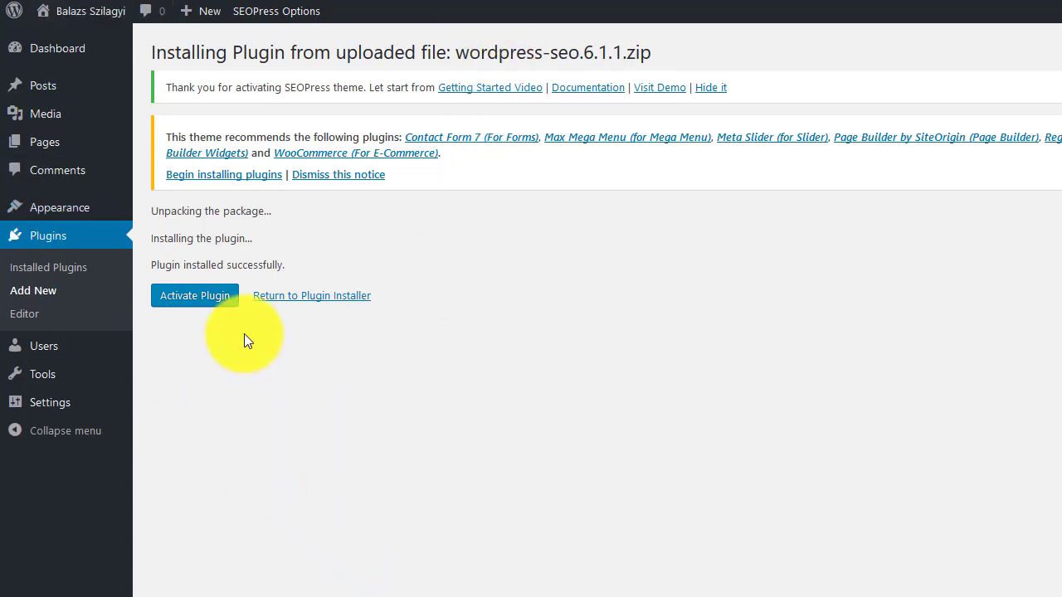
click(201, 300)
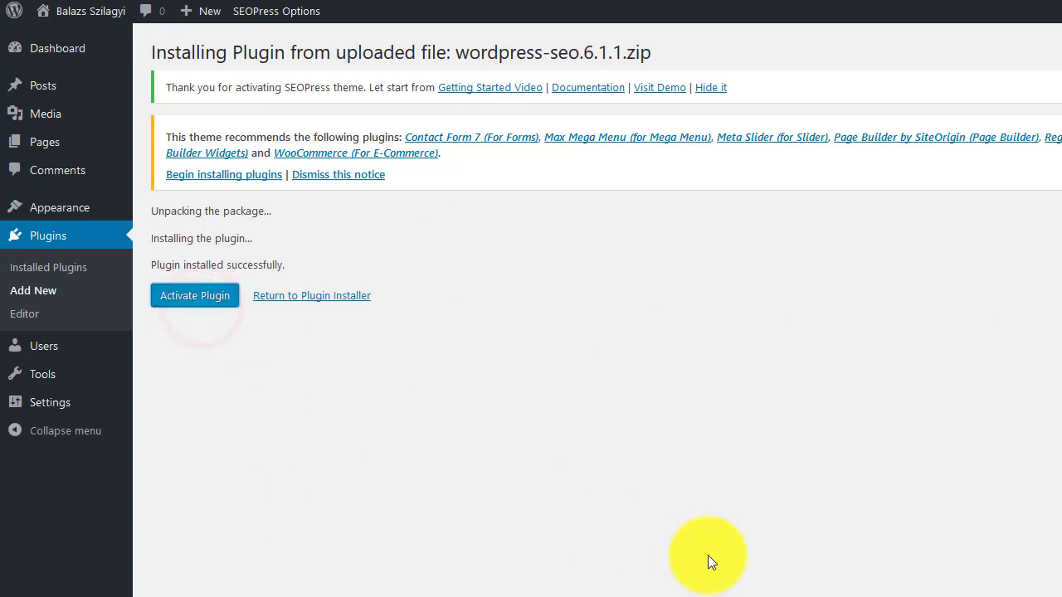